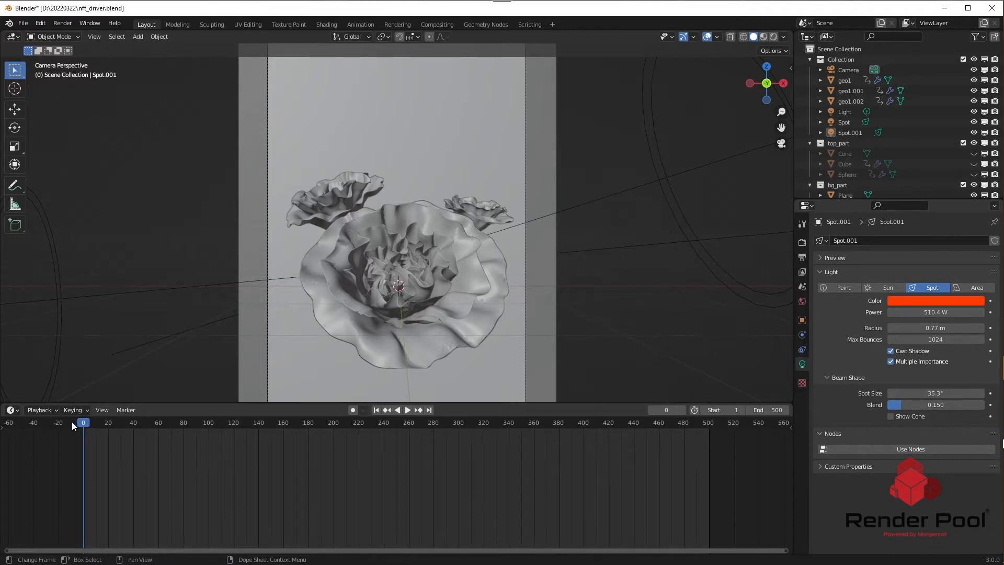
- Play the animation and scrub through the timeline, returning to the start
key(space)
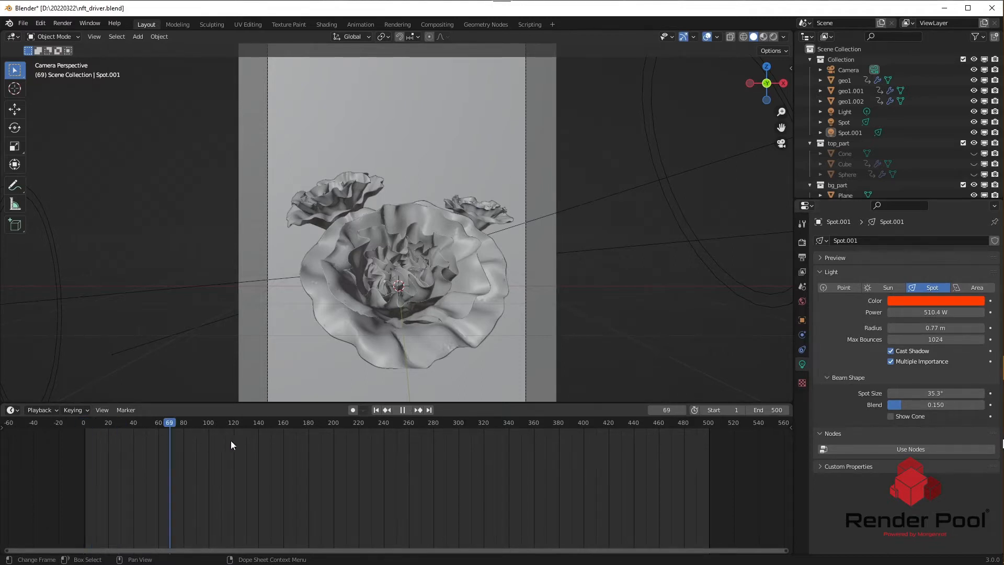
drag(259, 442, 68, 443)
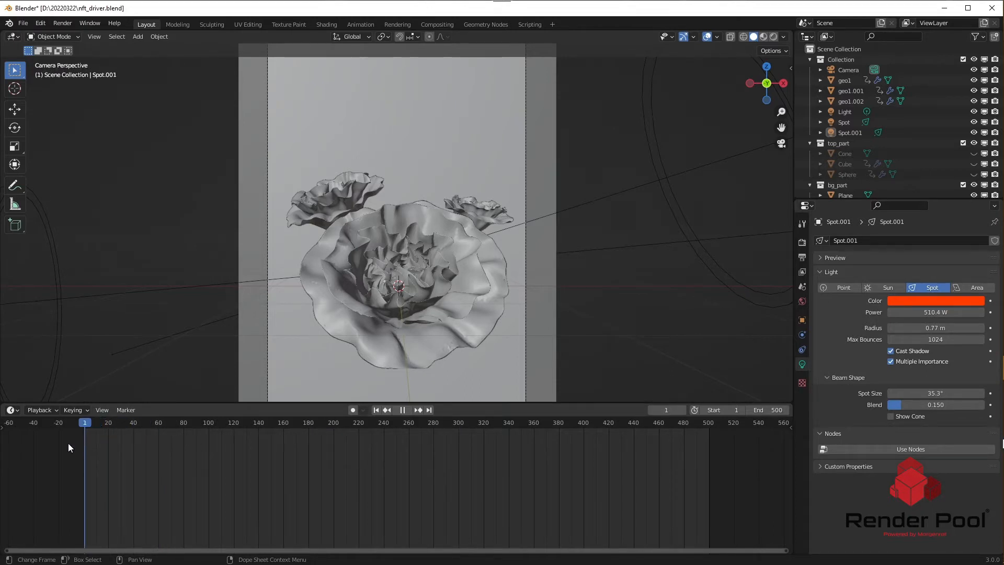
key(space)
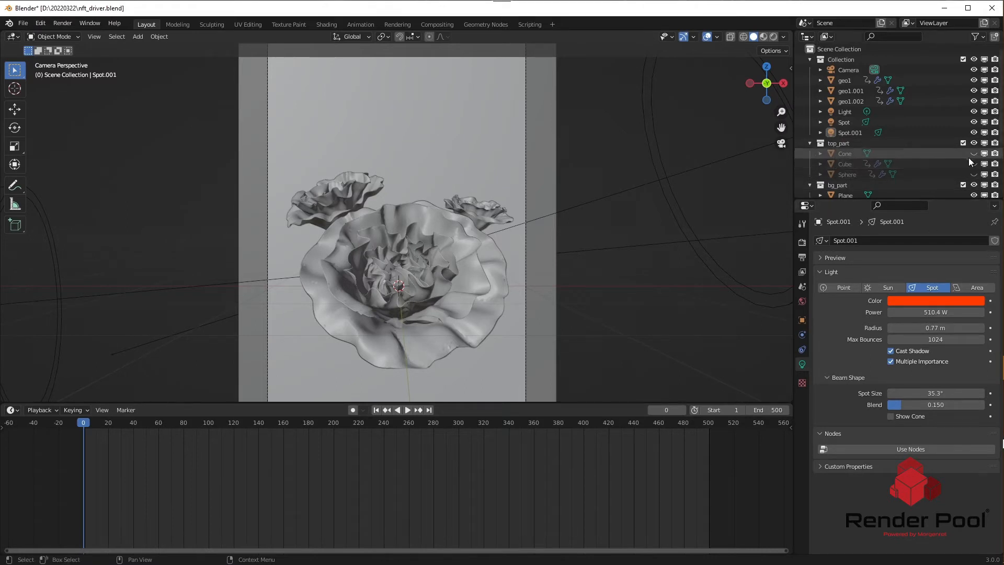
- Add a driver to the Spot.001 light's Disable in Viewports property and delete it again
right_click(984, 132)
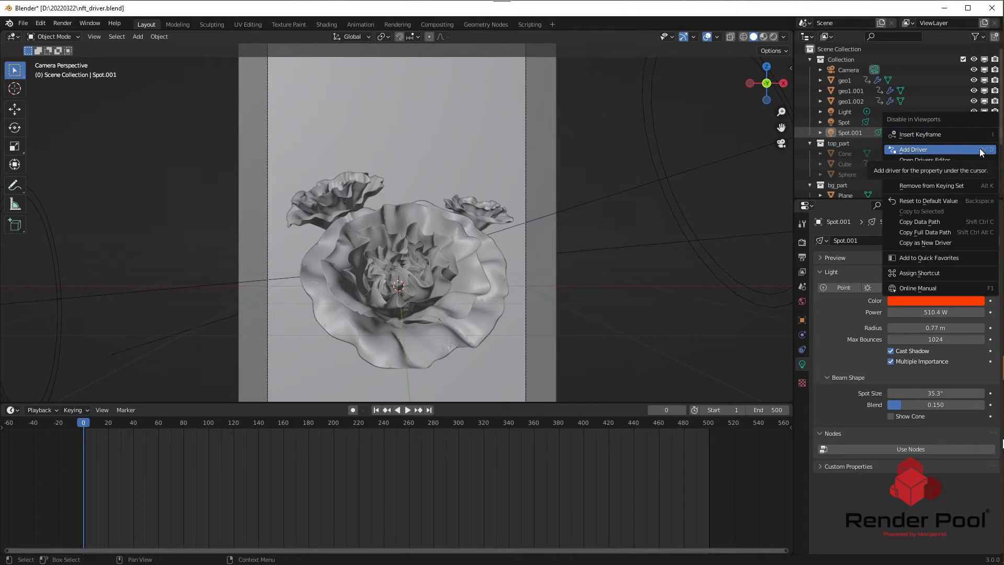
click(979, 149)
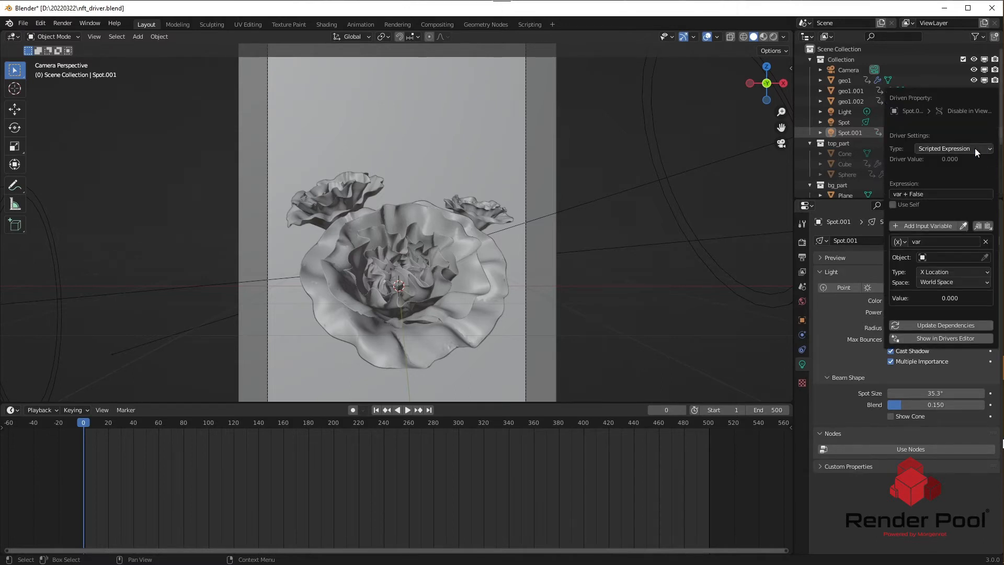
right_click(986, 134)
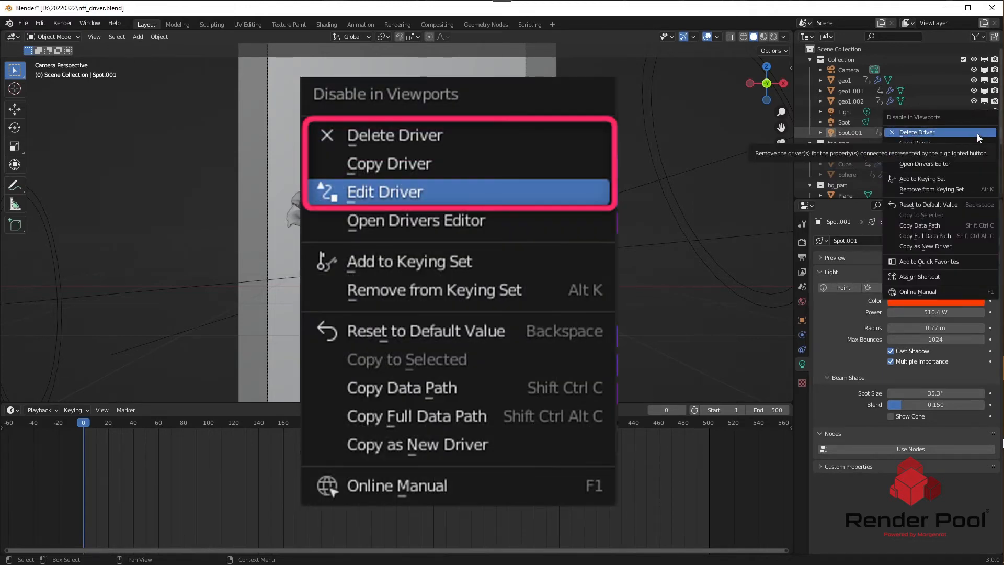
click(976, 133)
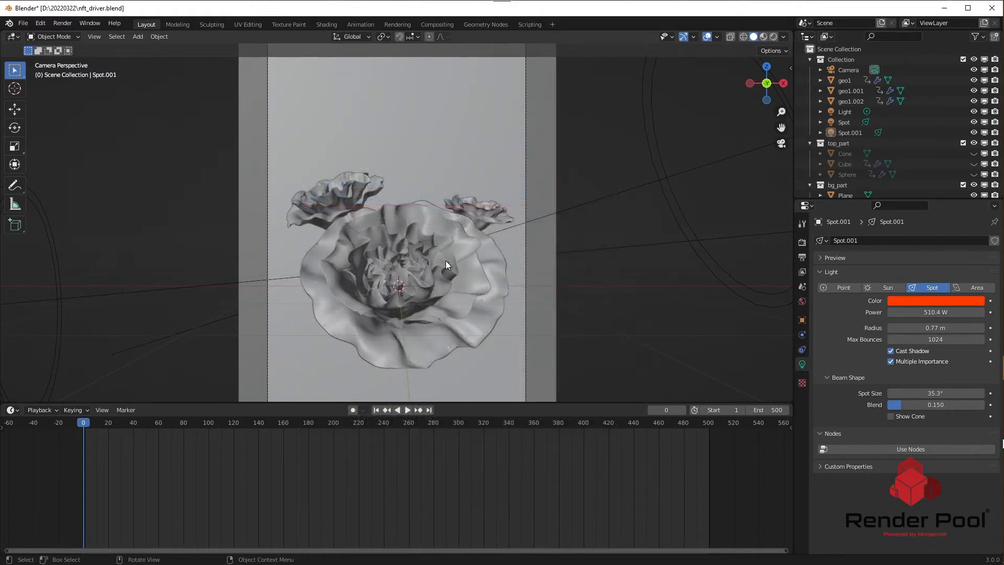
- In geo1's Geometry Nodes tree, connect the Group Input's empty socket to the Material Index of the Set Material Index node
click(447, 277)
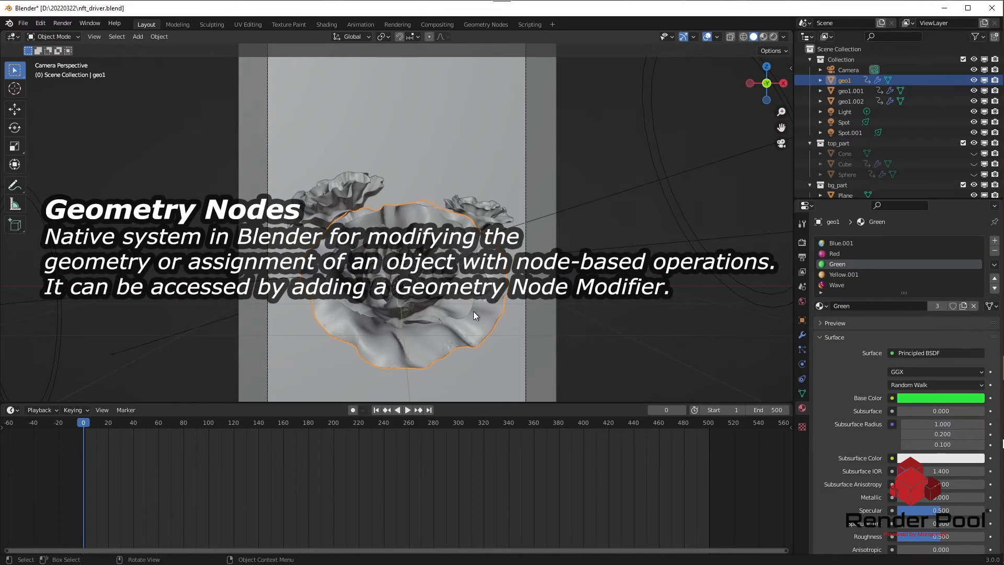
click(12, 409)
click(59, 499)
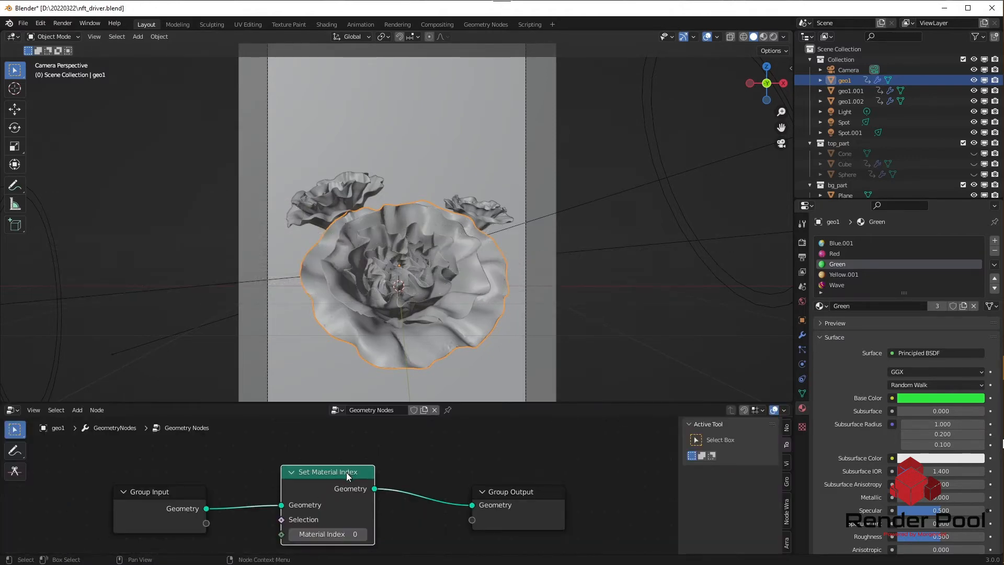
middle_drag(246, 477, 285, 478)
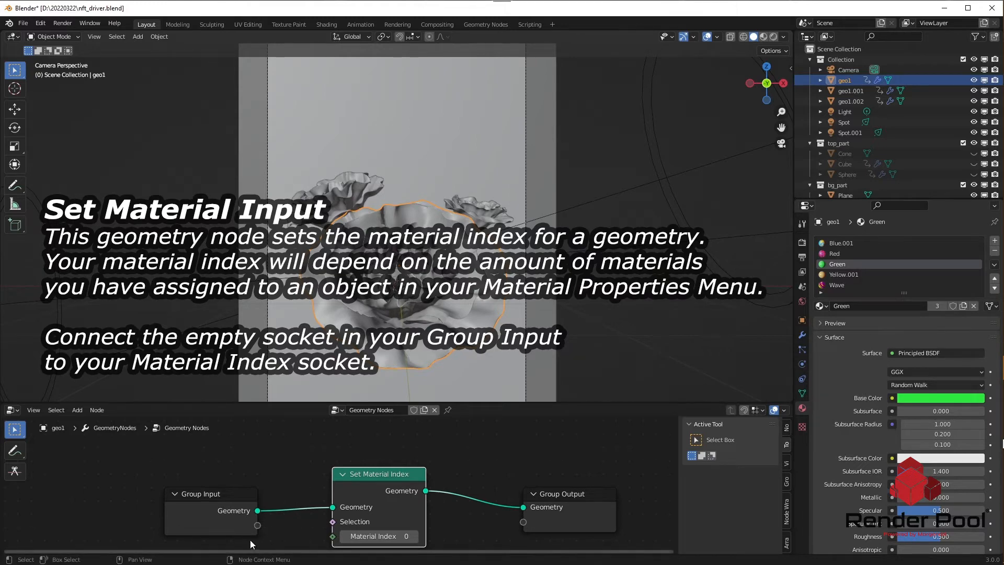
mouse_move(265, 525)
mouse_down()
mouse_move(335, 535)
mouse_move(326, 524)
mouse_move(329, 538)
mouse_move(256, 526)
mouse_up()
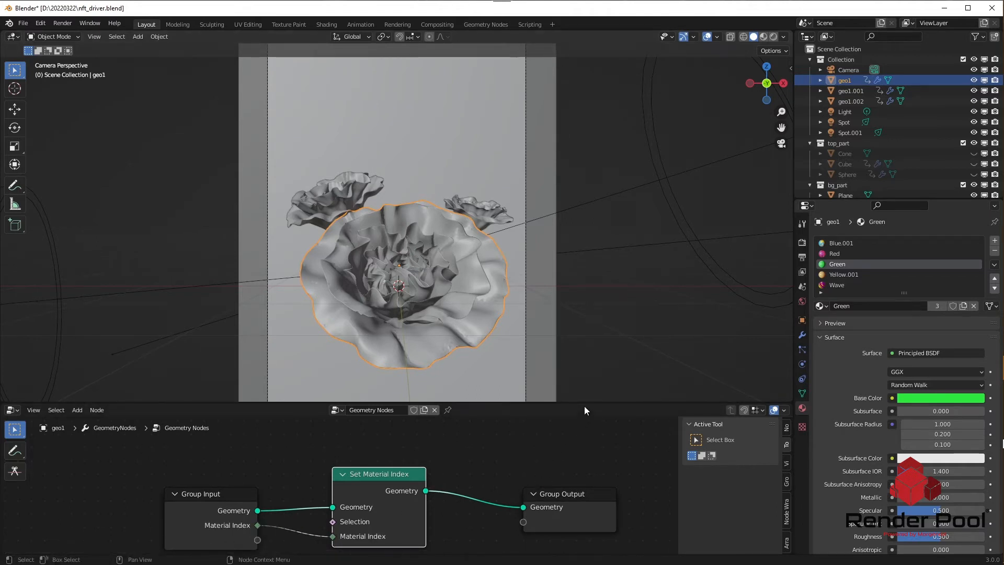
drag(584, 403, 589, 296)
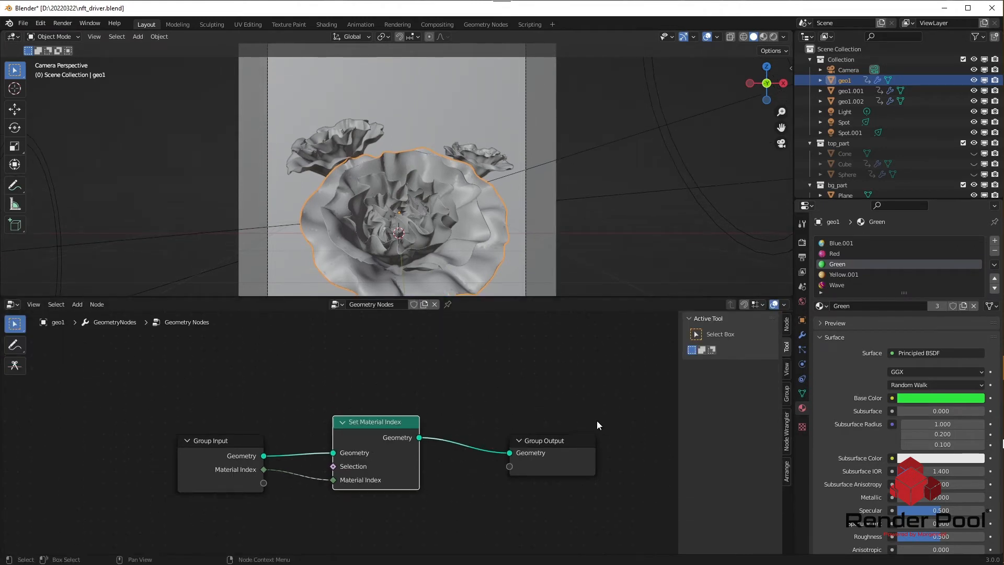
scroll(461, 497, up, 2)
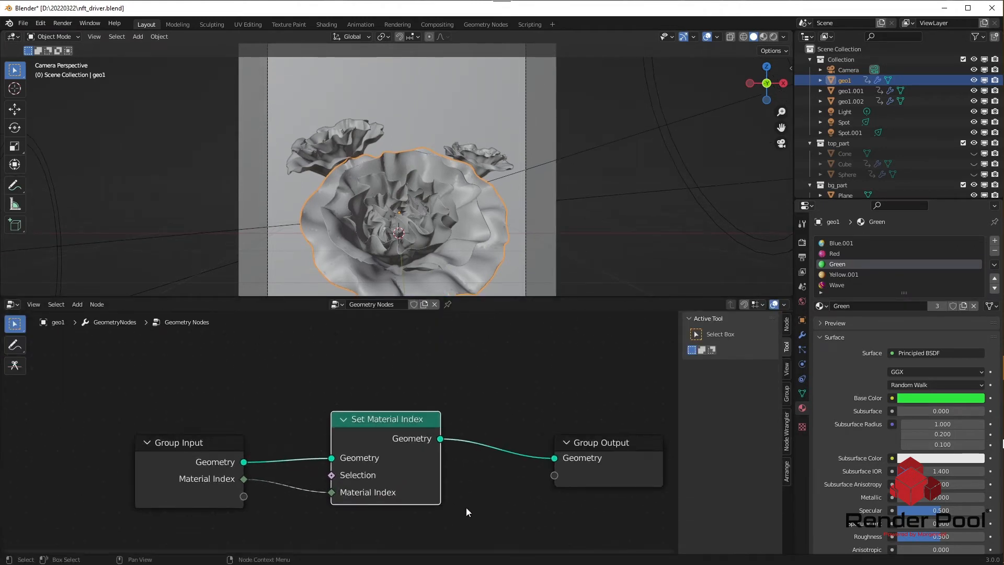
middle_drag(465, 507, 426, 474)
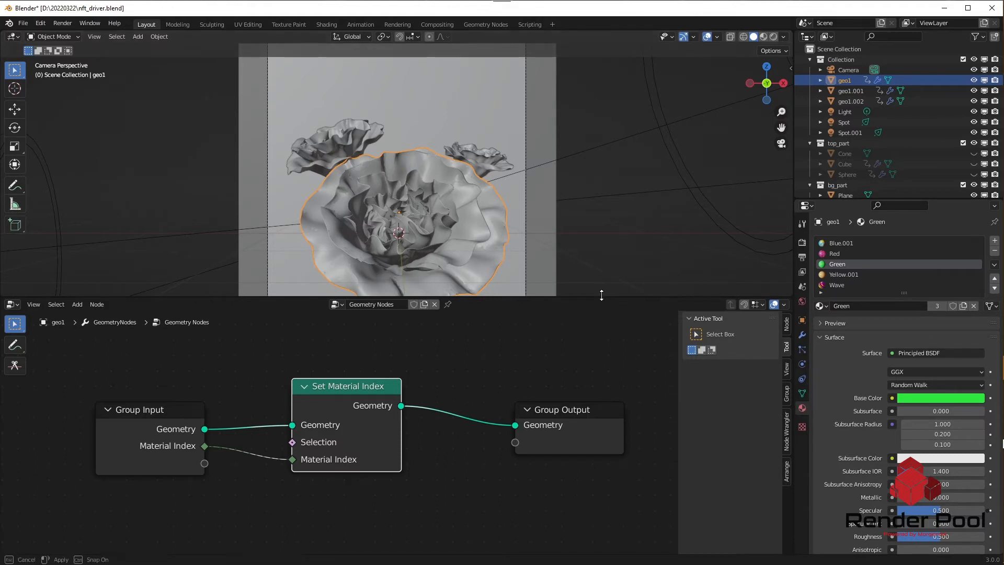
- Shrink the node editor area and switch it back to the Timeline
drag(601, 295, 607, 389)
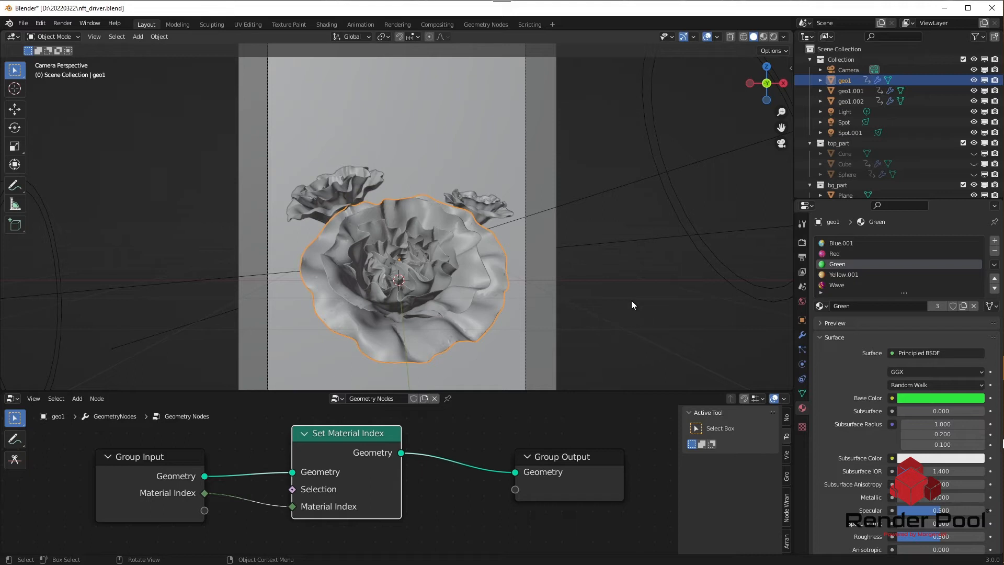
click(12, 399)
click(180, 438)
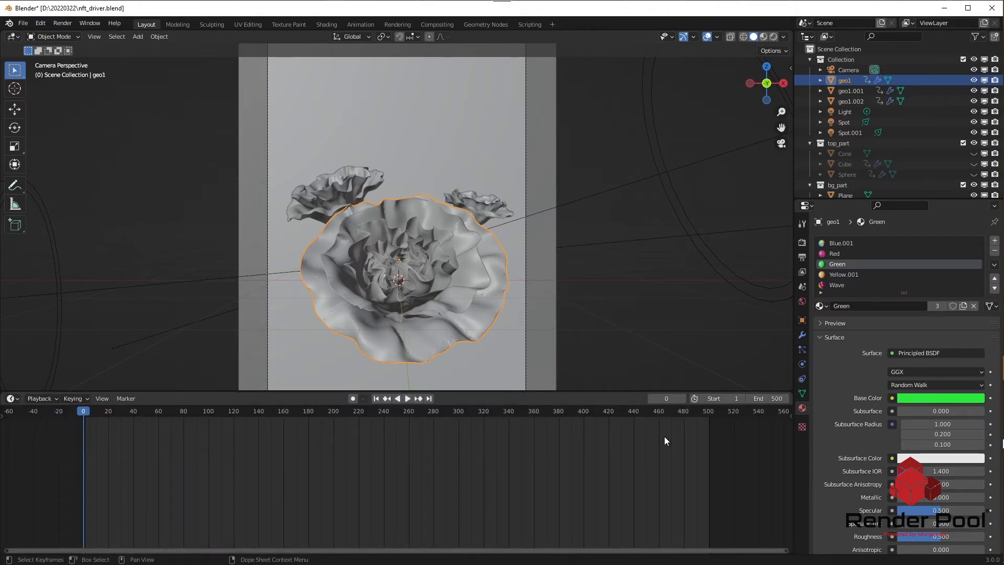
- Delete the existing driver on the GeometryNodes modifier's Material Index of geo1 and add a new driver to it
click(802, 335)
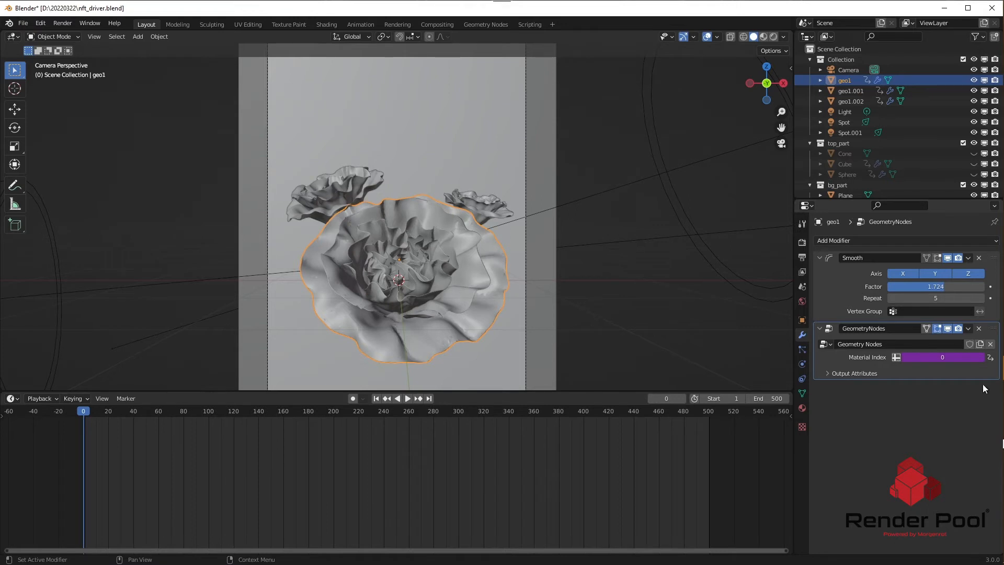
right_click(950, 357)
click(951, 363)
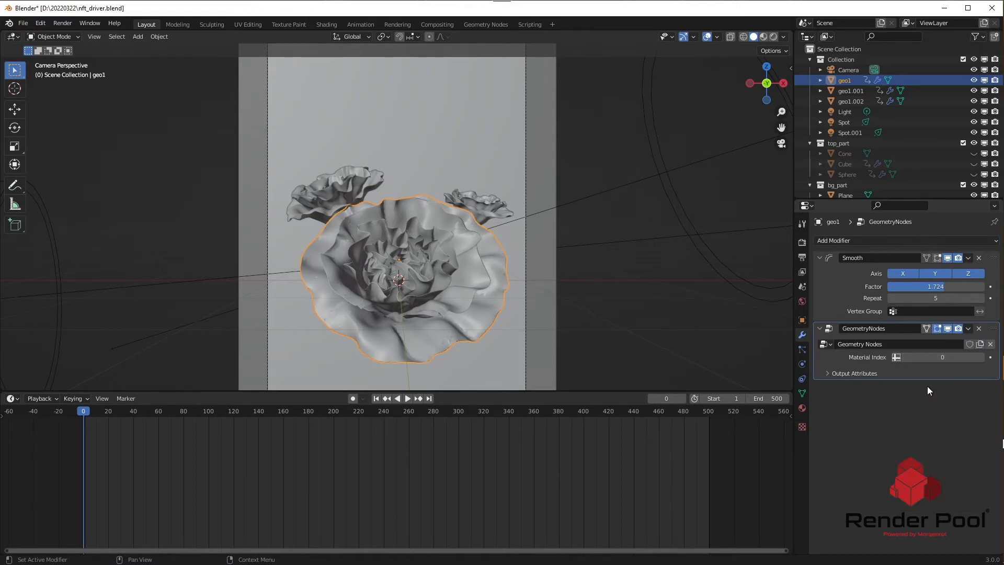
right_click(940, 360)
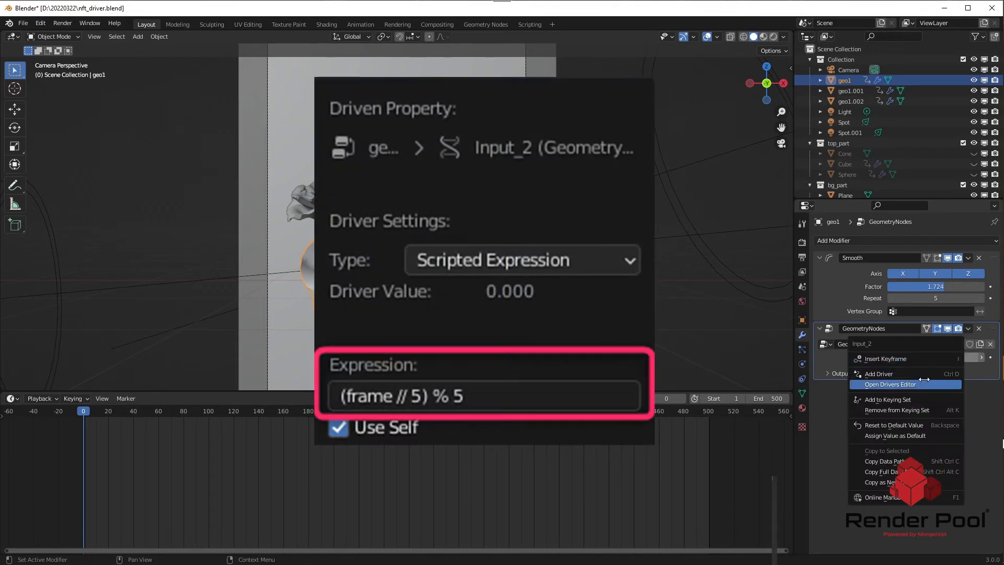
click(924, 375)
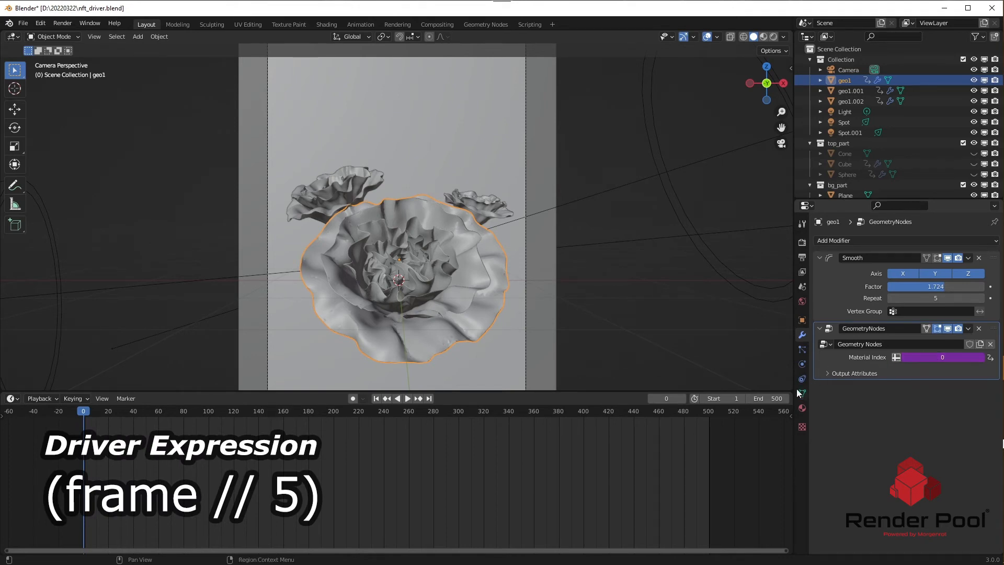
- Review geo1's material slots and set the Material Index driver's expression to (frame // 5)
click(802, 407)
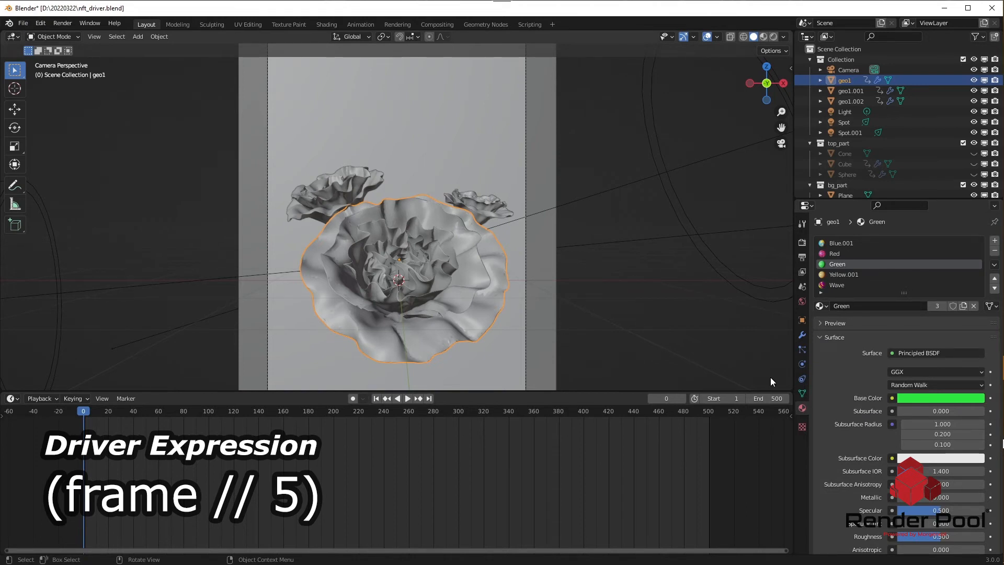
click(801, 334)
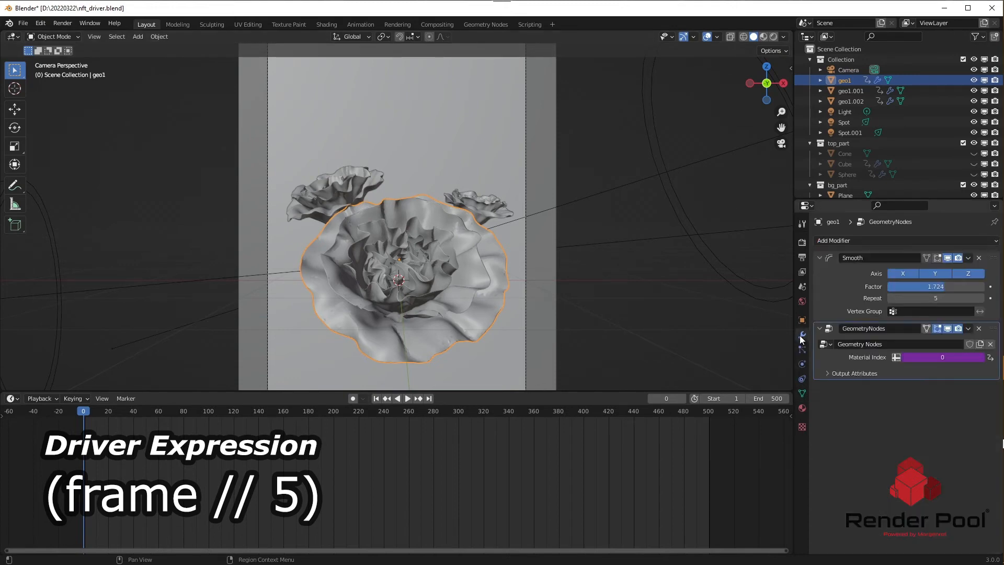
right_click(922, 355)
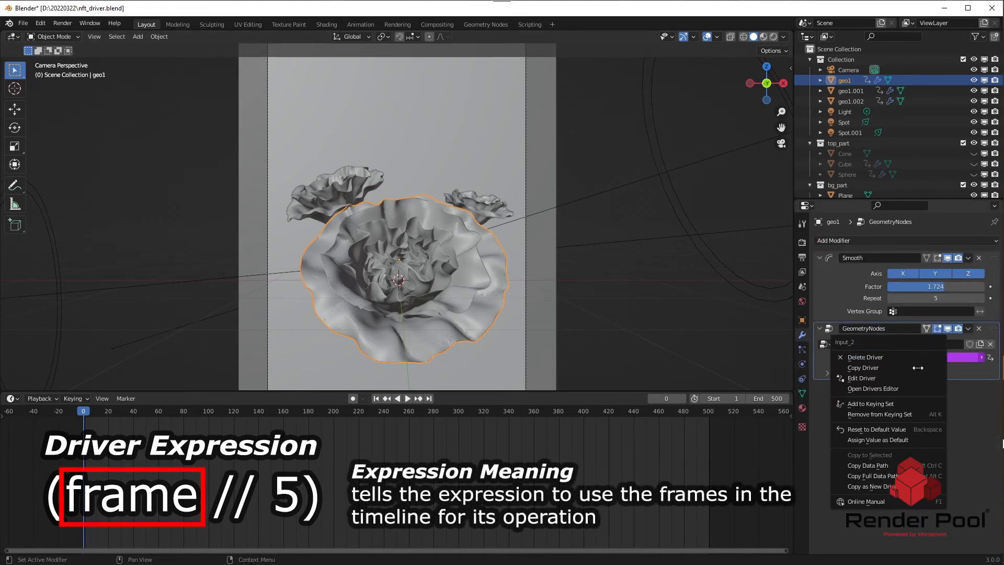
click(911, 378)
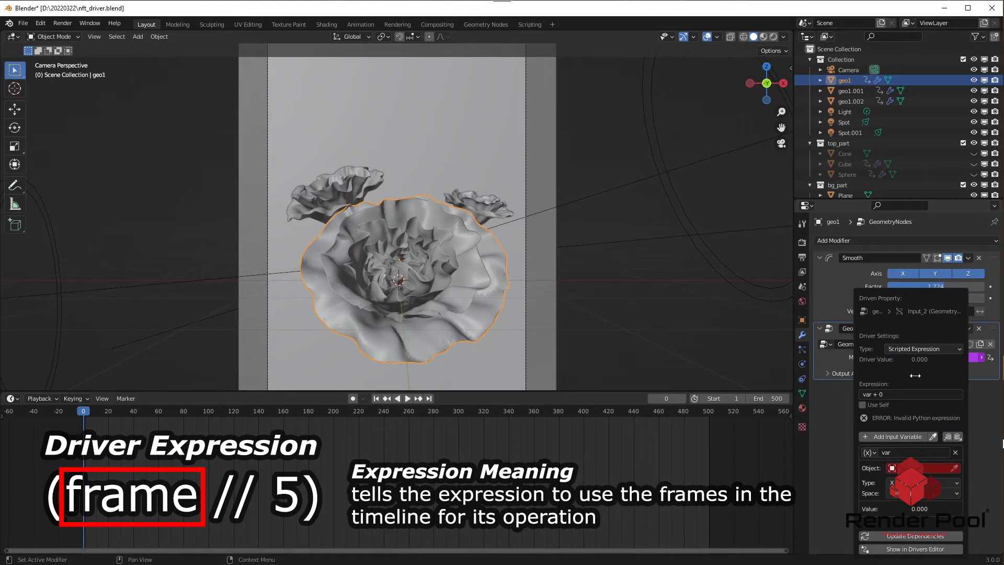
click(916, 395)
text((frame // 5))
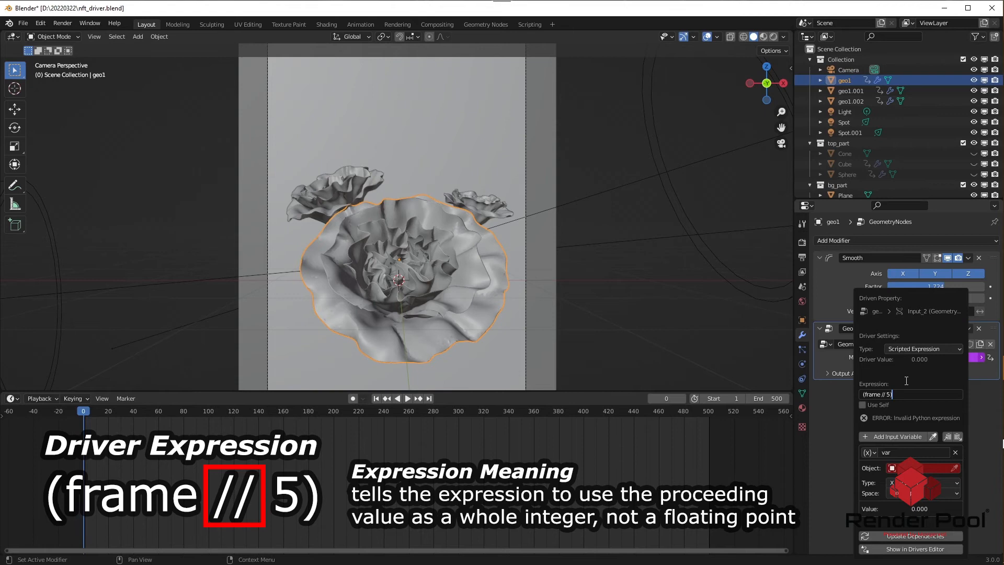
key(Return)
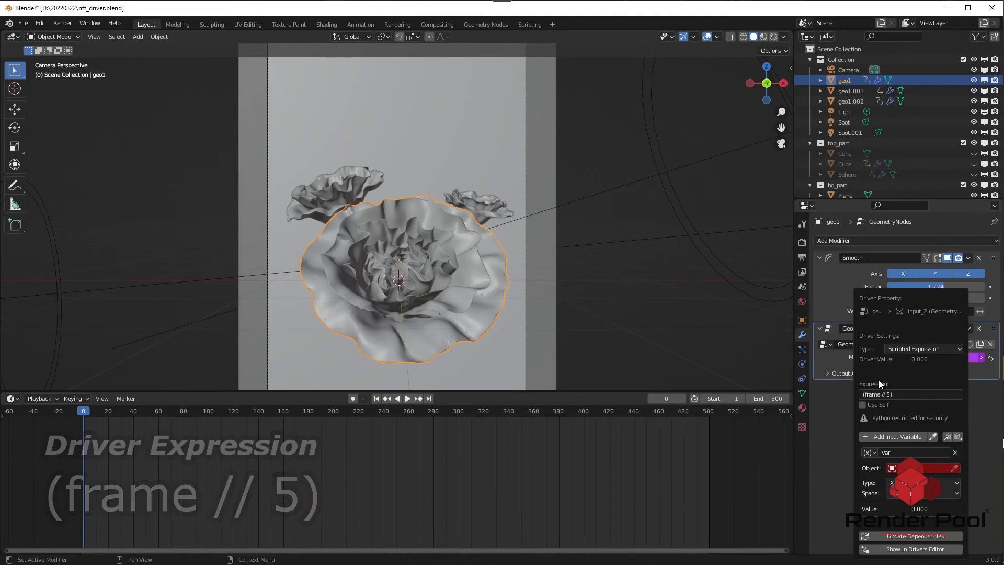
click(695, 348)
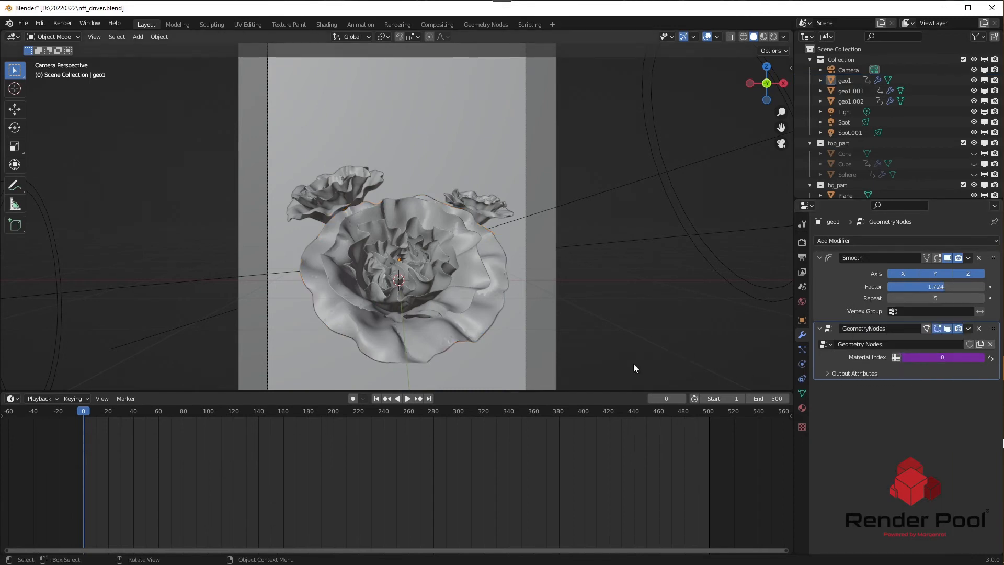
- Switch the viewport to Material Preview shading, then play and scrub the material changes, returning to frame 0
click(764, 38)
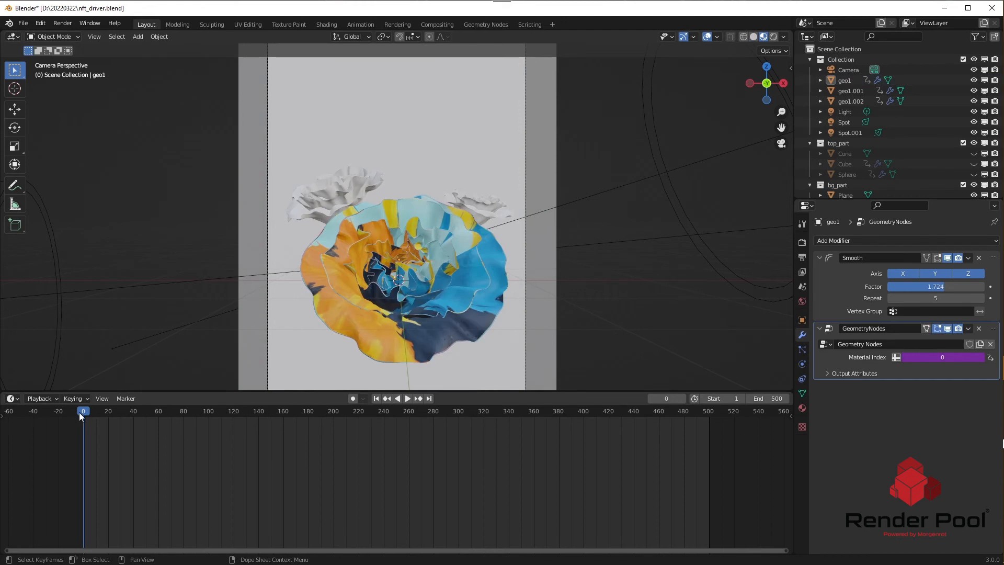
key(space)
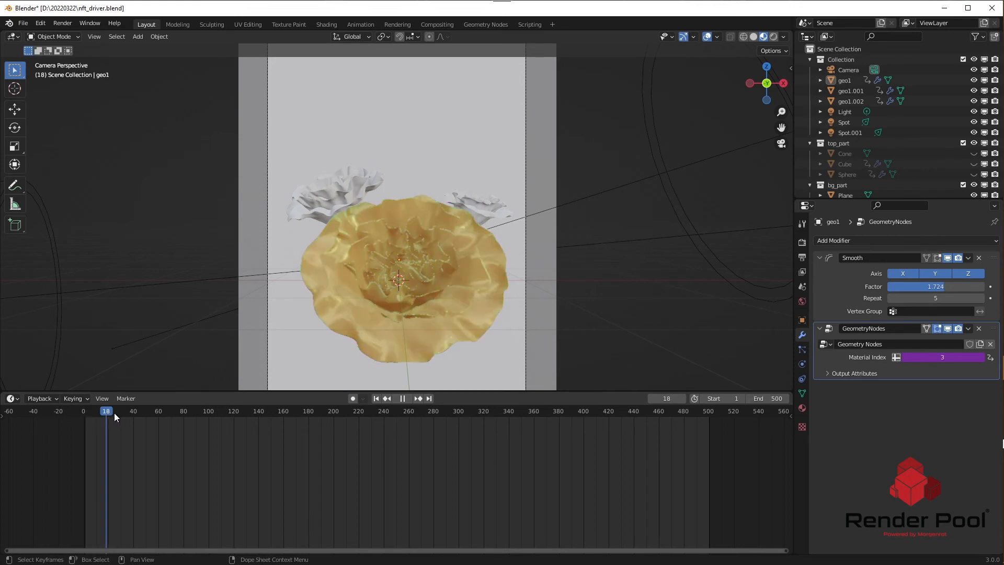
drag(133, 414, 265, 420)
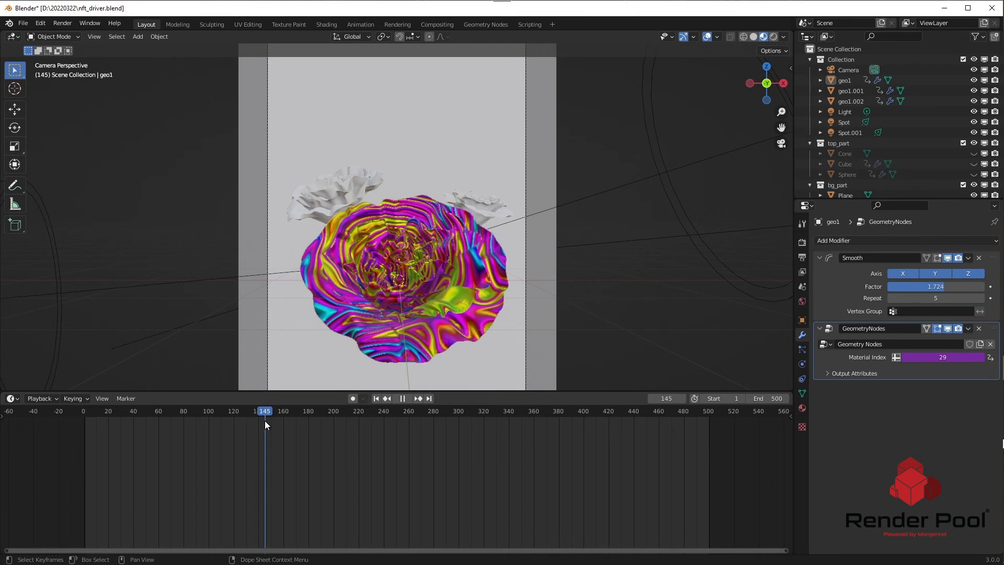
drag(264, 420, 86, 419)
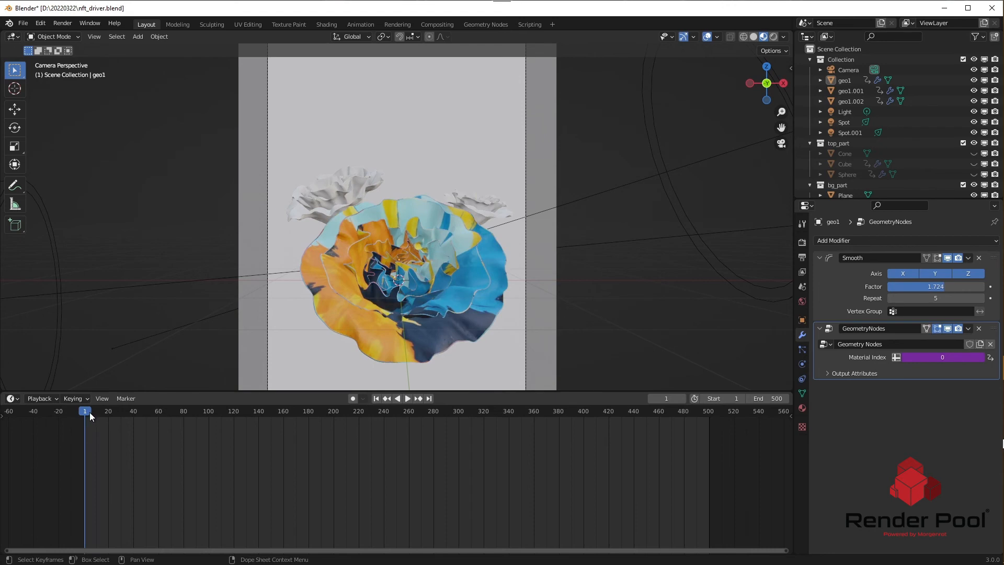
mouse_move(89, 412)
mouse_down()
mouse_move(337, 436)
mouse_move(704, 416)
mouse_move(193, 424)
mouse_move(81, 416)
mouse_up()
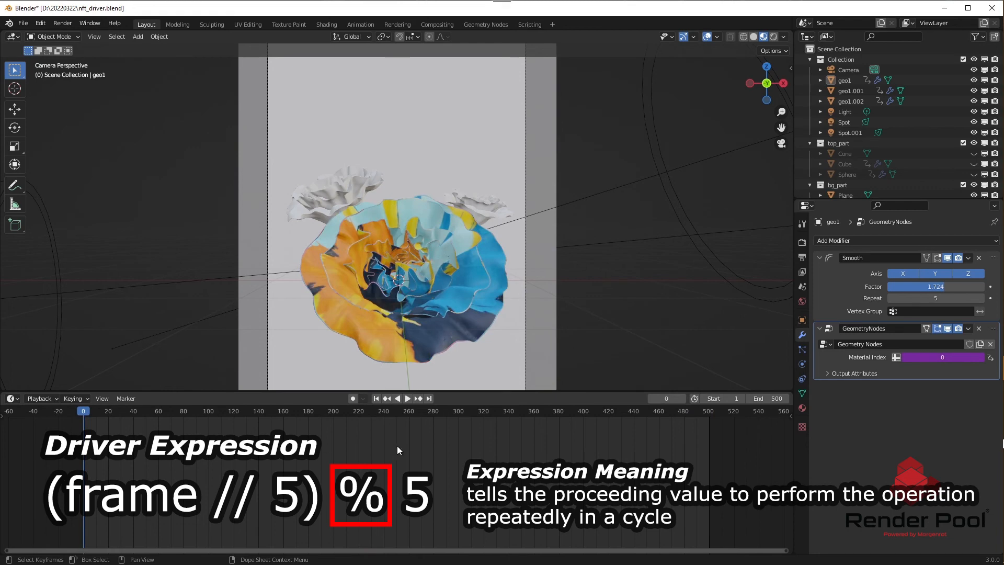
- Change the Material Index driver's expression to (frame // 5) % 5
right_click(934, 358)
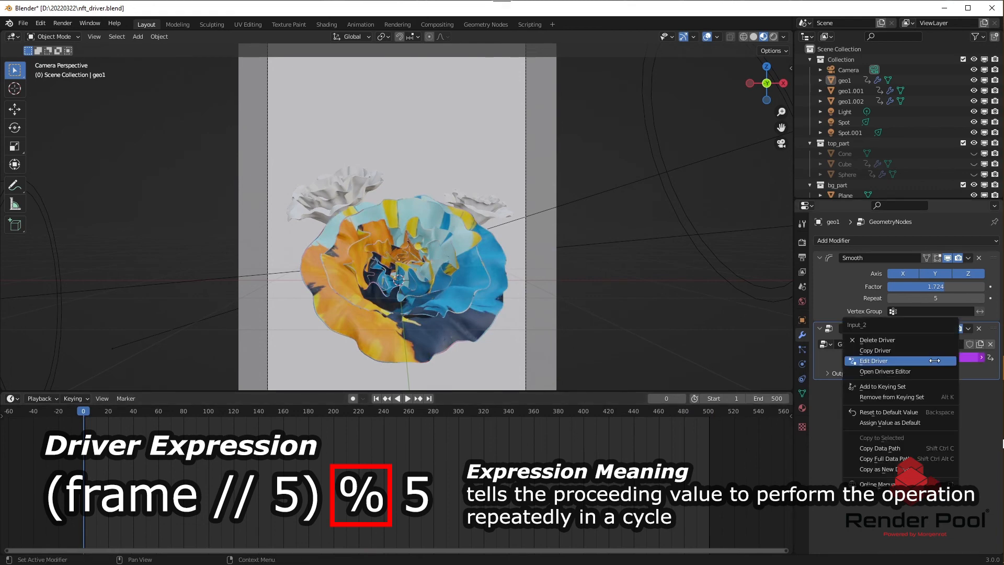
click(925, 361)
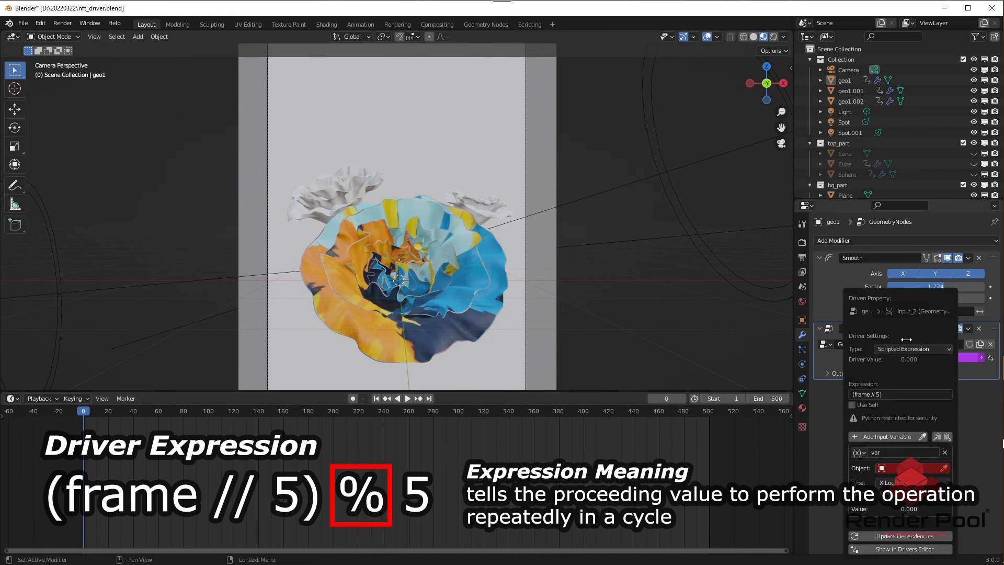
click(913, 396)
click(913, 395)
text(% 5)
key(Return)
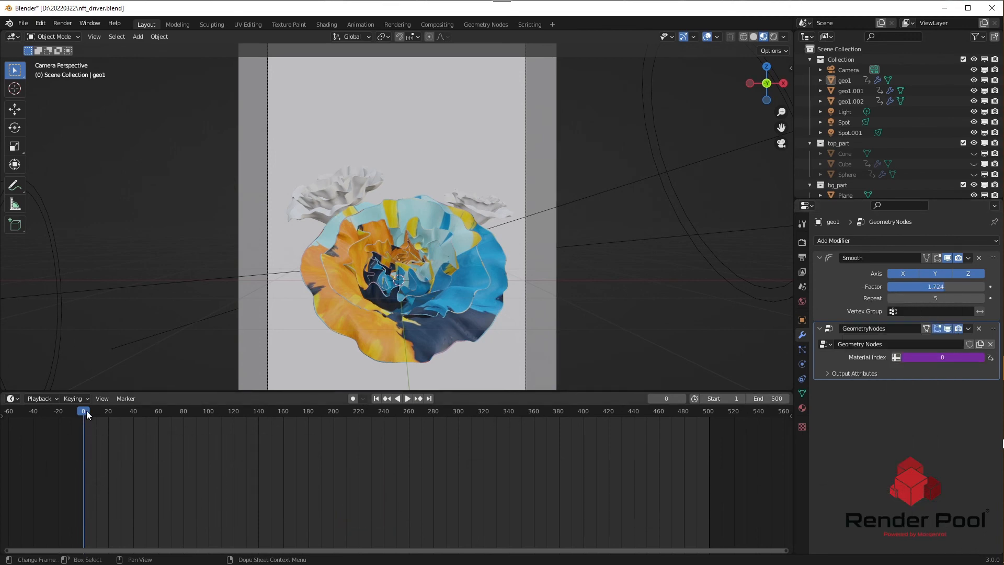
- Play the animation and scrub to about frame 489 and back to examine the cycling of geo1's materials
key(space)
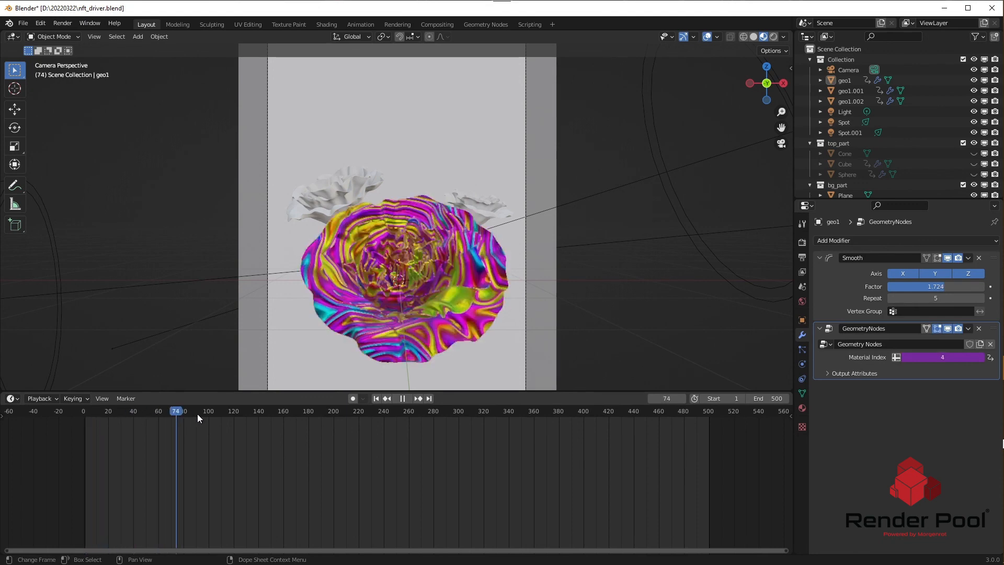
drag(197, 414, 694, 417)
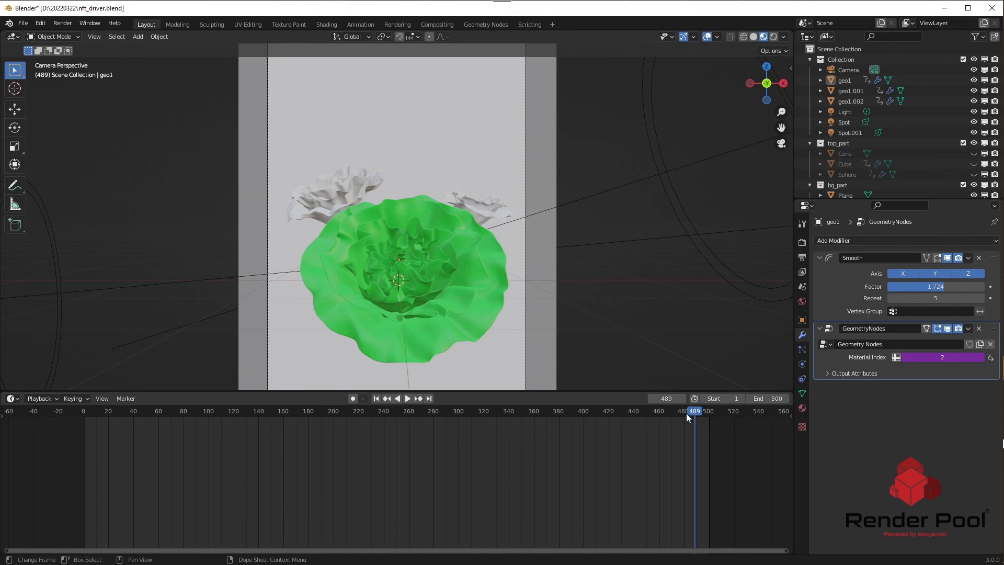
drag(686, 413, 99, 429)
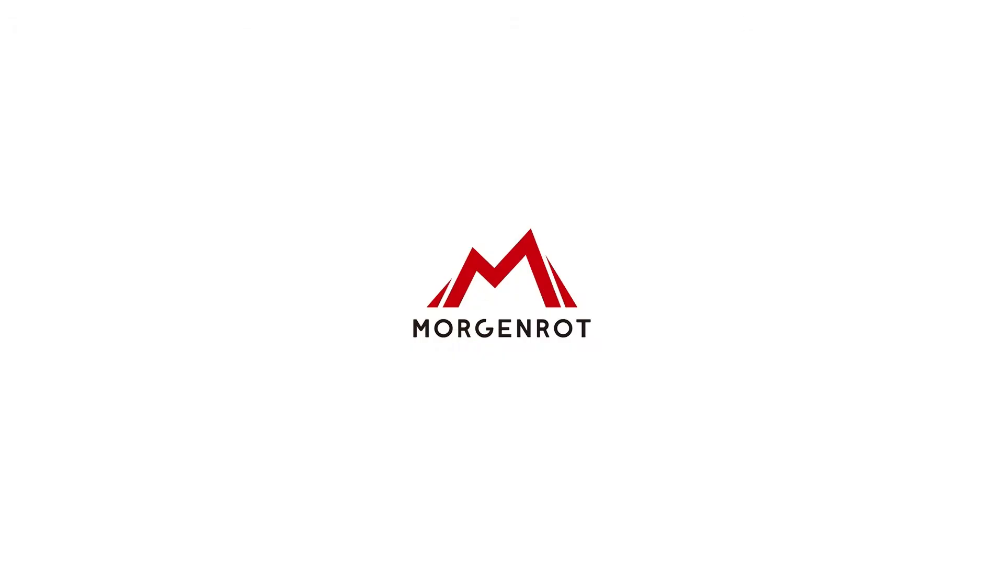